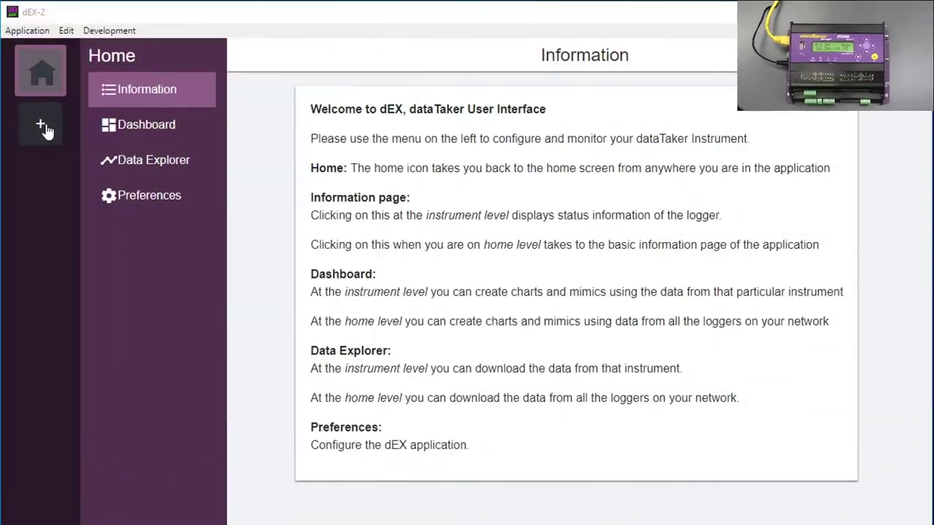
Step: Add a new device with name and short name DT1 at IP address 169.254.119.195 and test its connectivity
click(42, 127)
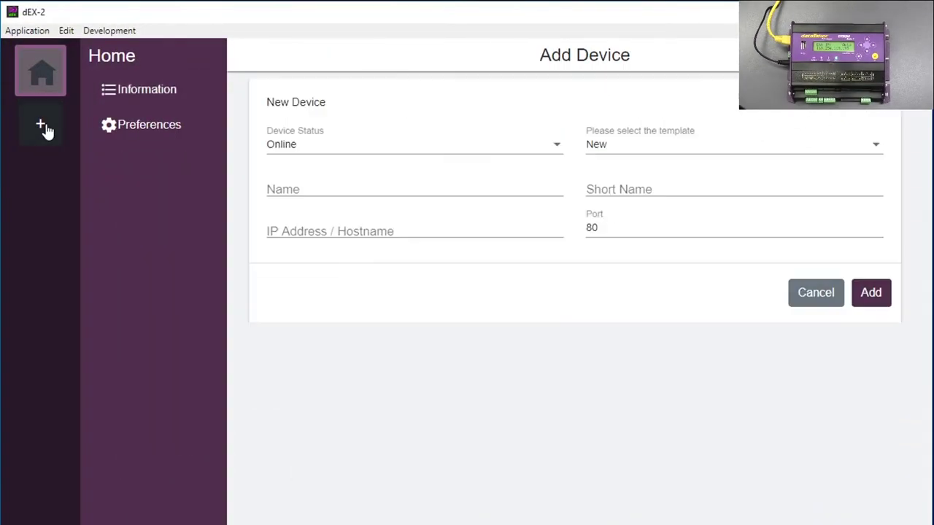
click(319, 195)
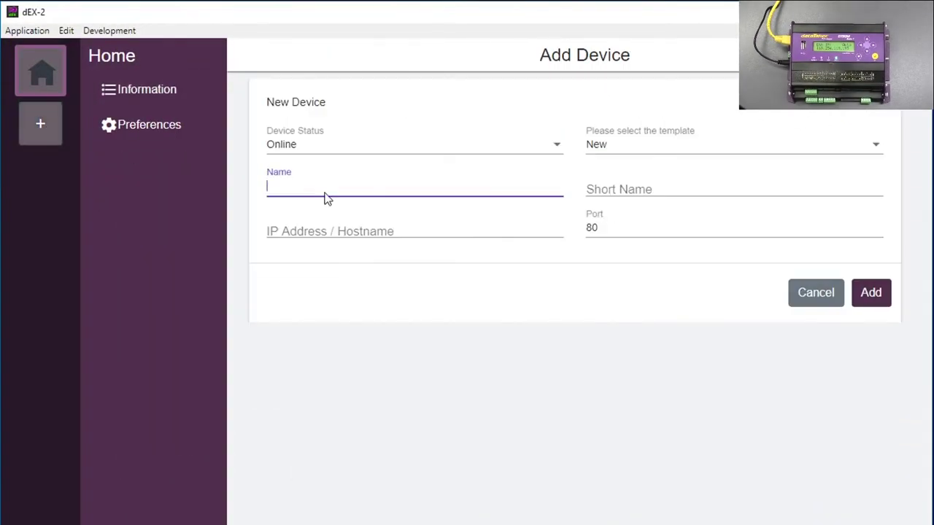
text(DT)
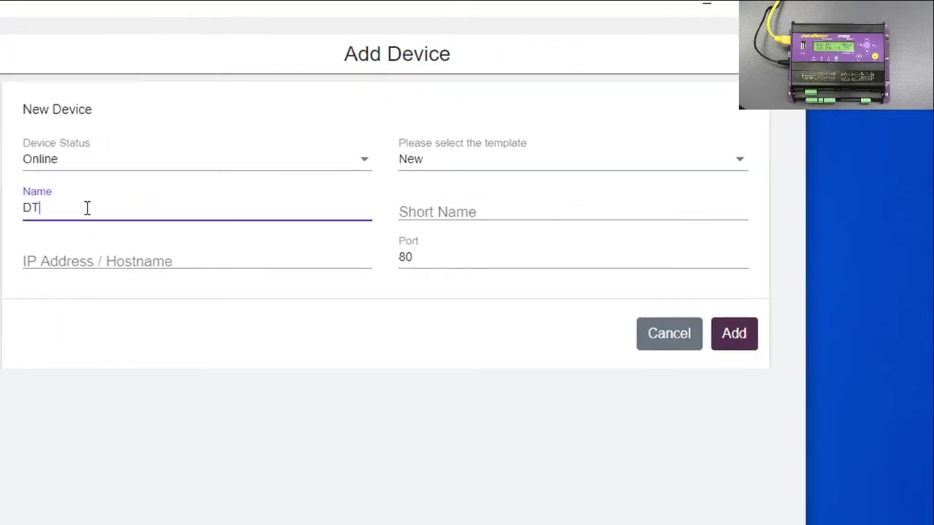
text(1)
click(418, 212)
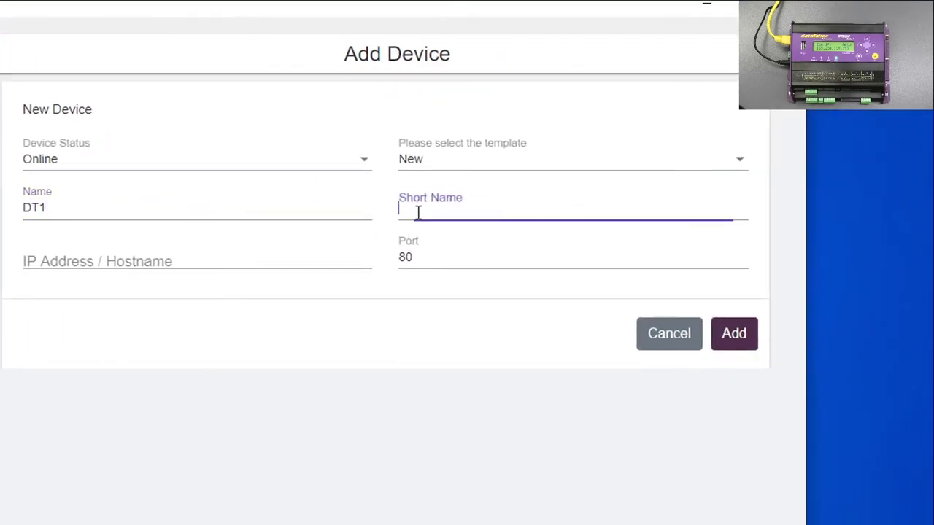
text(DT1)
click(119, 270)
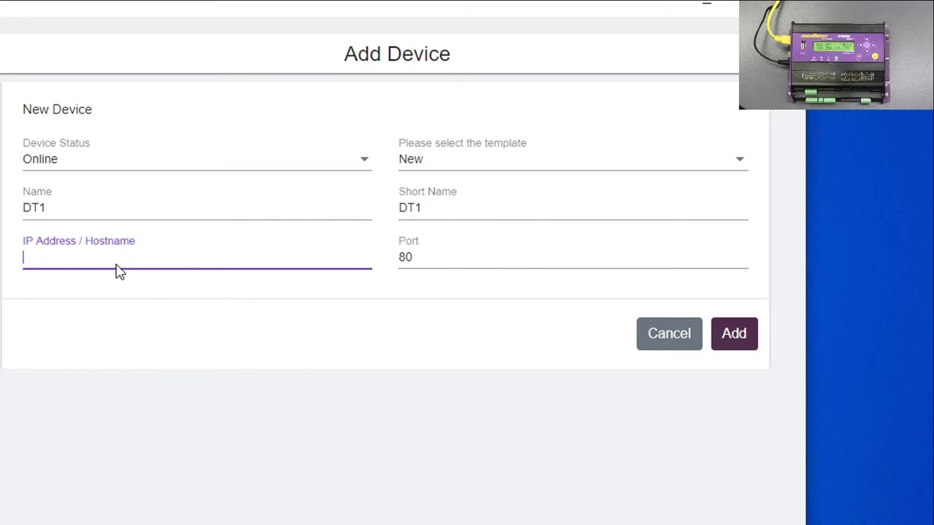
text(169.254.119.195)
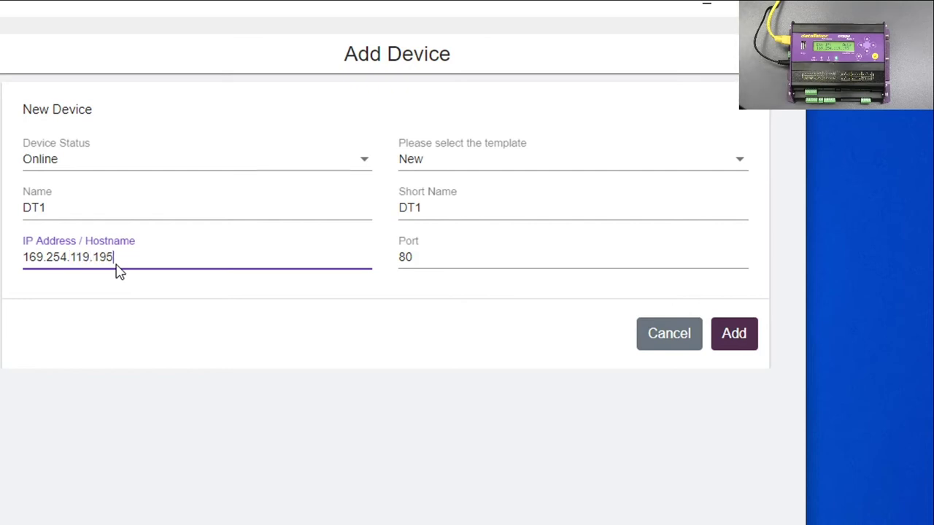
click(735, 346)
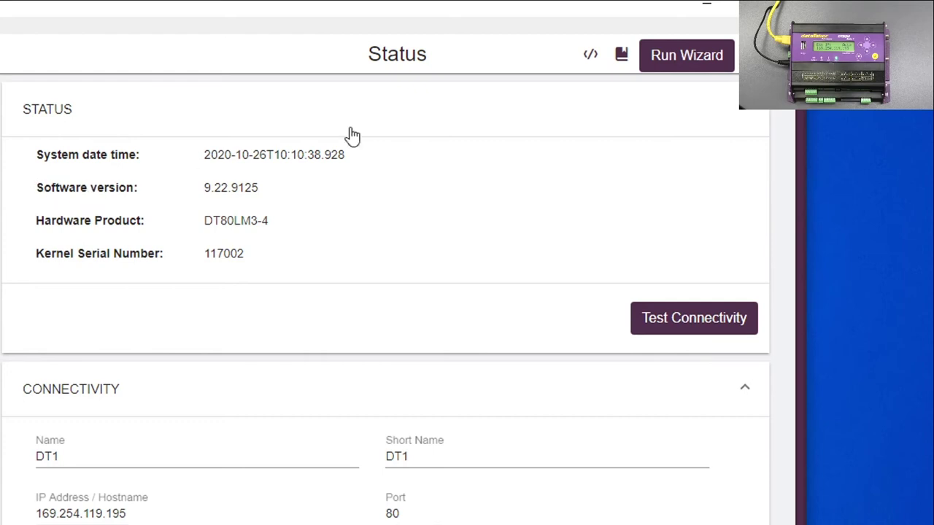
click(670, 319)
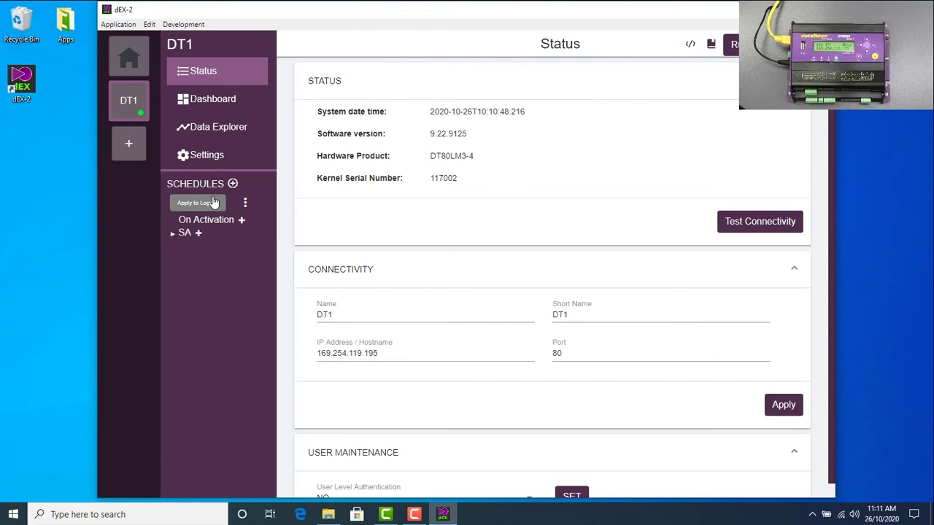
Step: Set "Disable sleep if externally powered" to NO in the logger's power settings
click(201, 156)
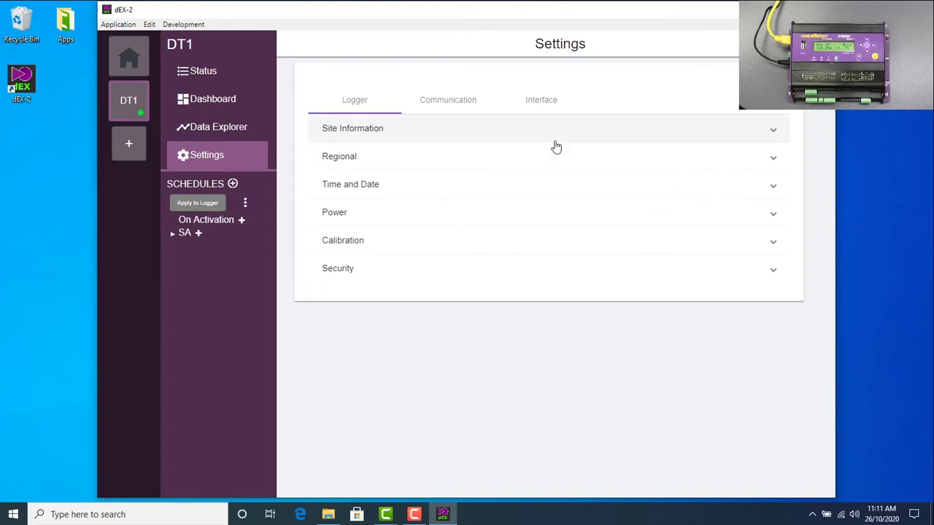
click(414, 220)
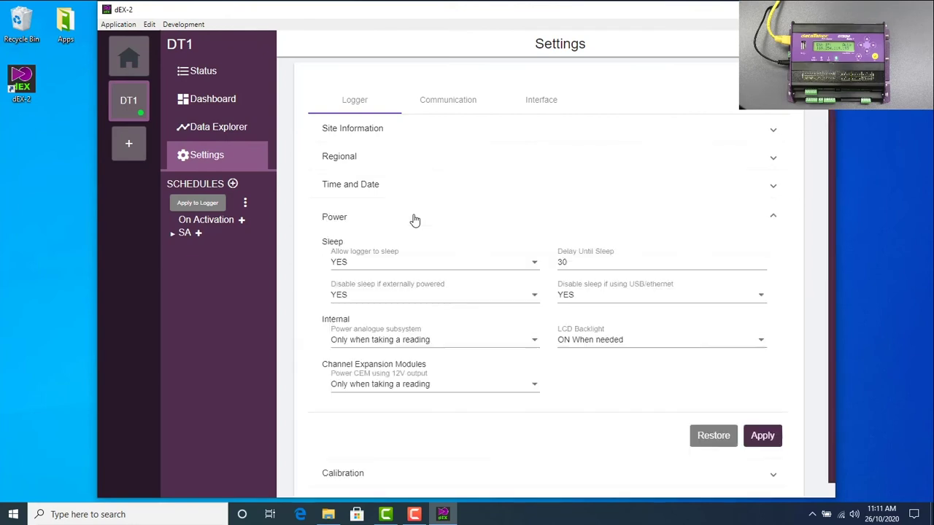
click(535, 296)
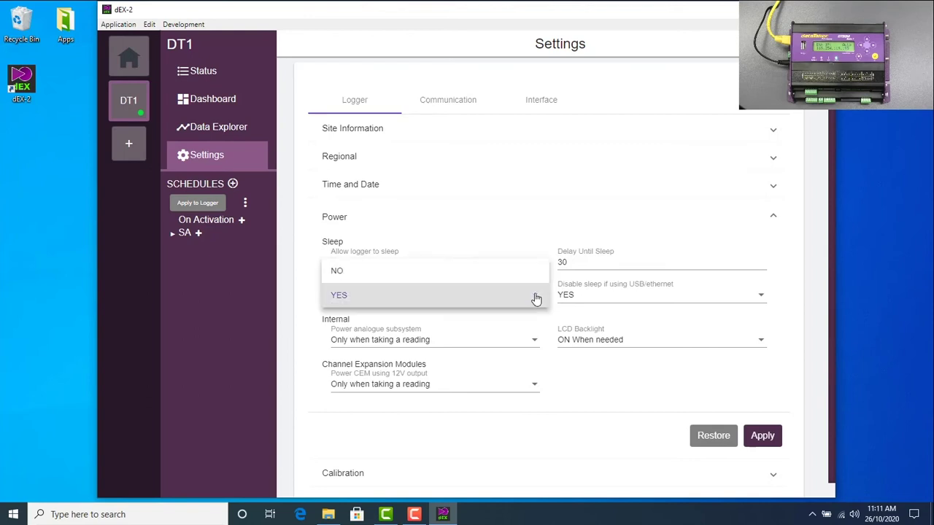
click(491, 282)
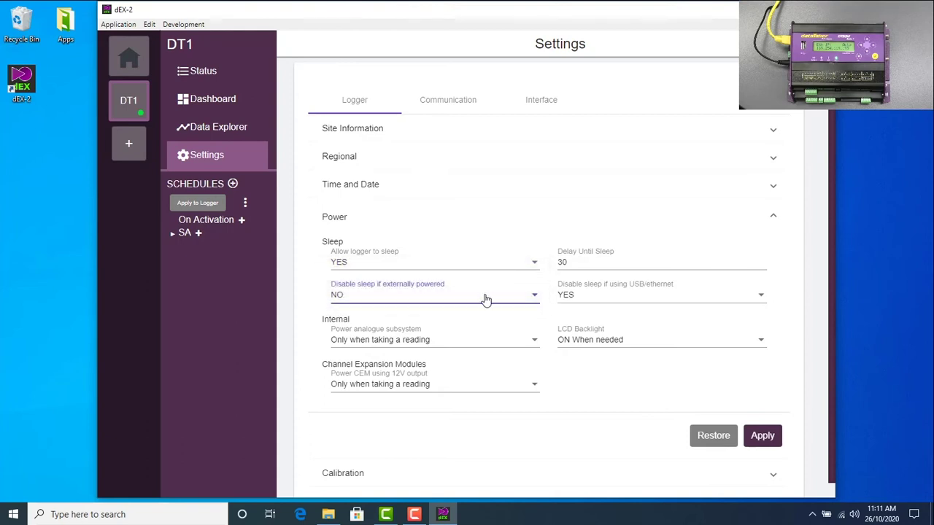
Step: Define keypad function 1 in the interface settings with the label Start and the command G
click(532, 103)
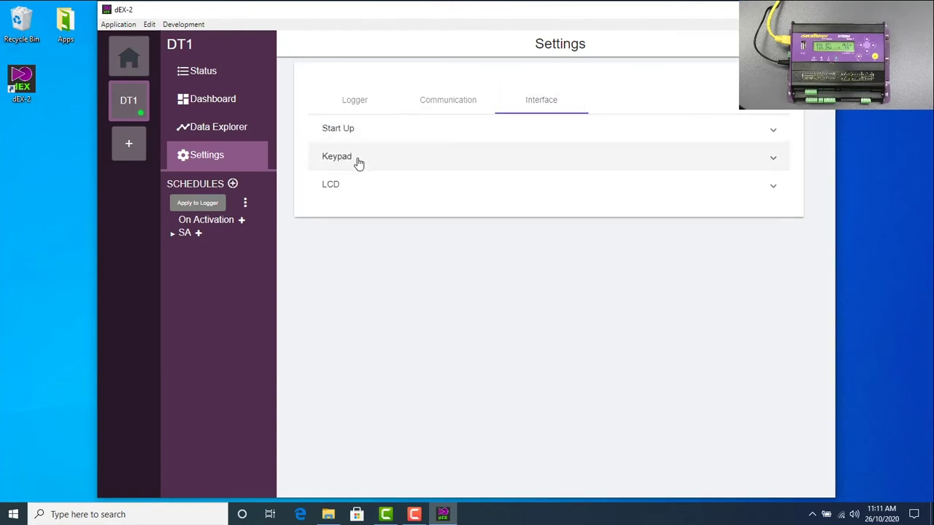
click(358, 163)
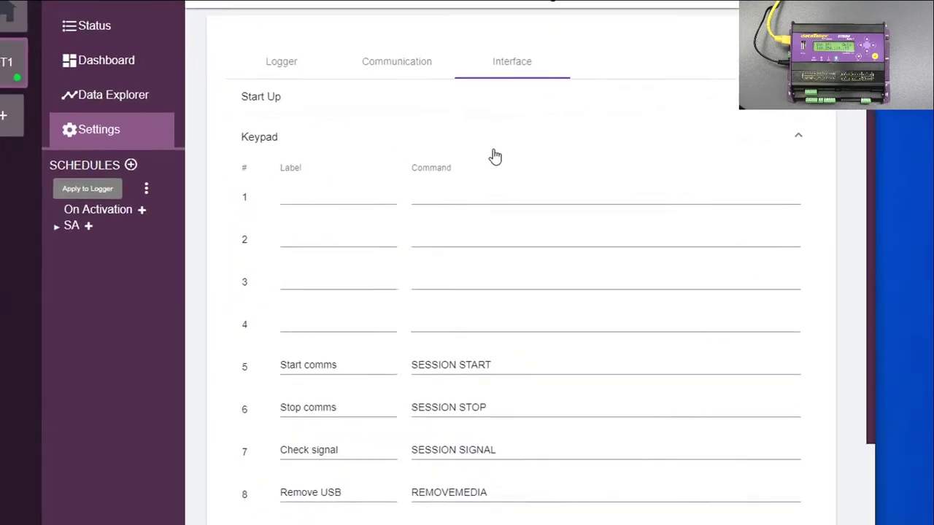
click(255, 186)
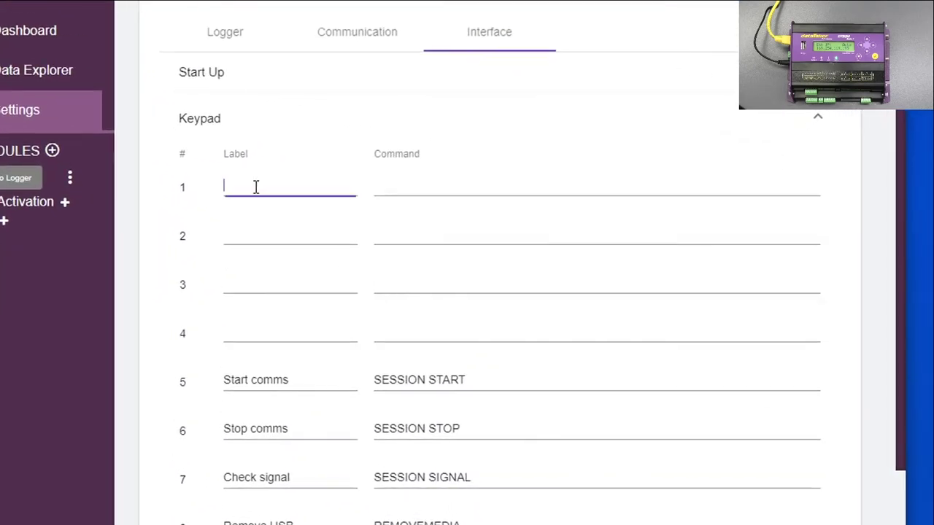
text(Start)
key(Tab)
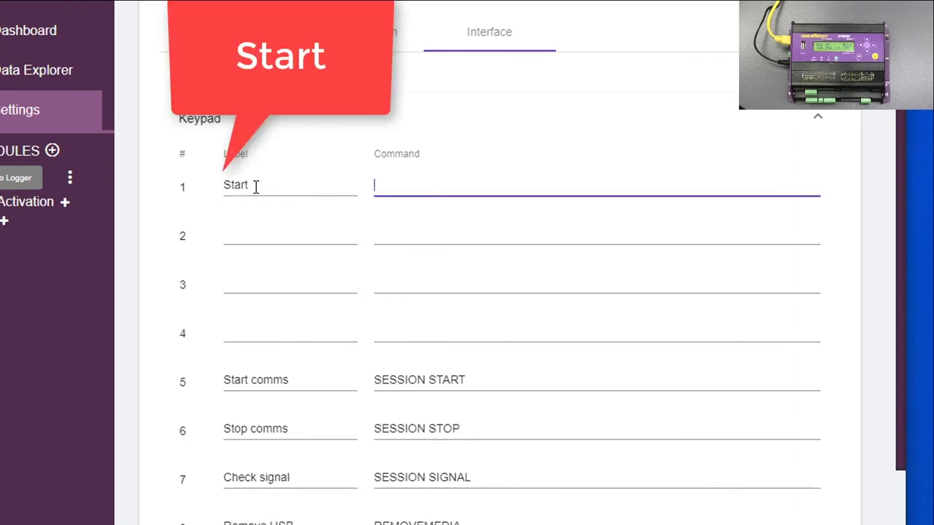
text(G)
Step: Define keypad function 2 with the label Stop and the command H
click(236, 236)
text(Stop)
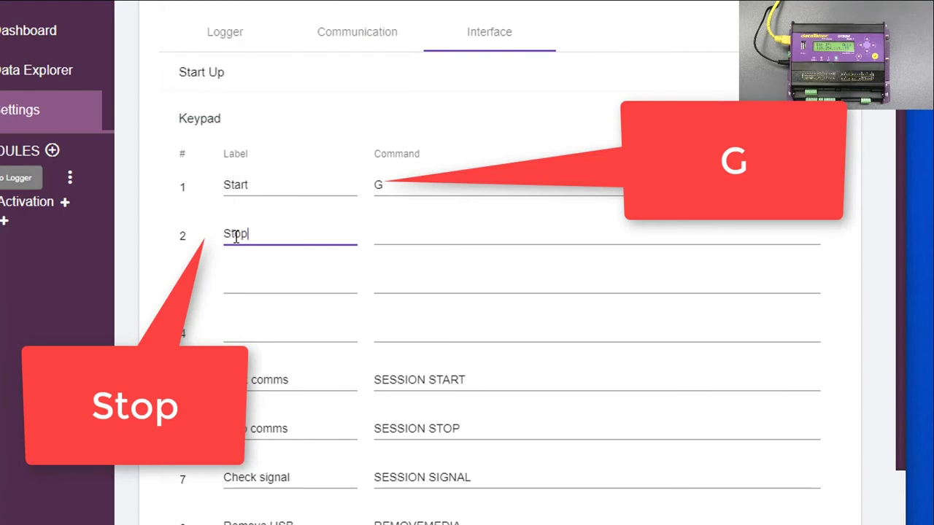
key(Tab)
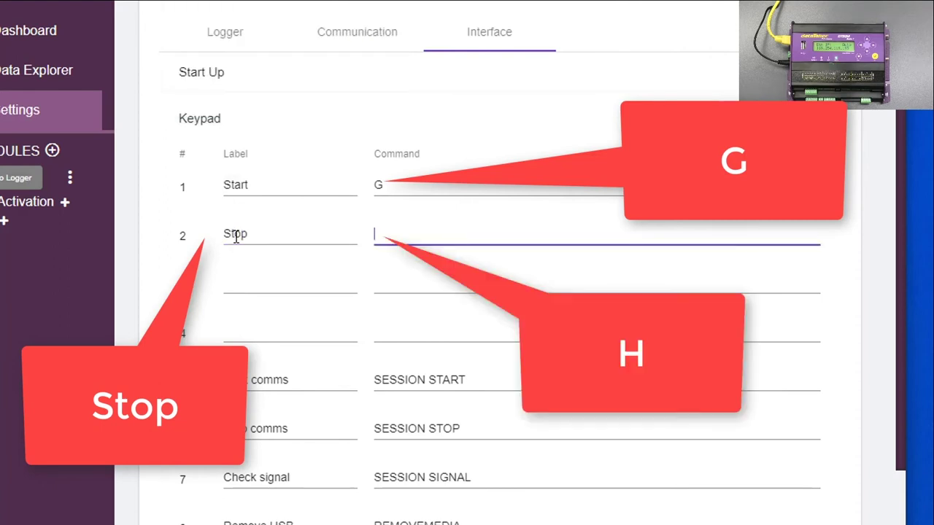
text(H)
Step: Define keypad function 3 with the label MakeMsmt and the command XA, and apply the keypad settings
click(237, 283)
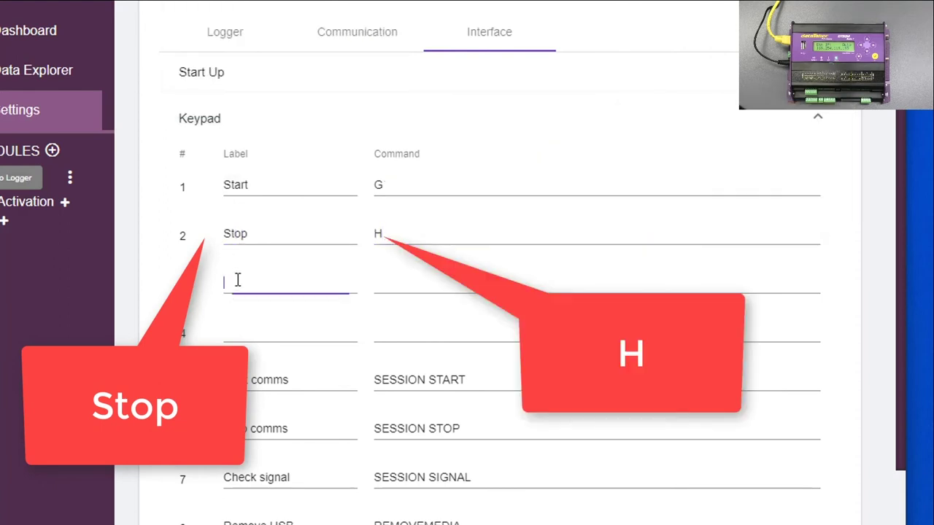
text(Make)
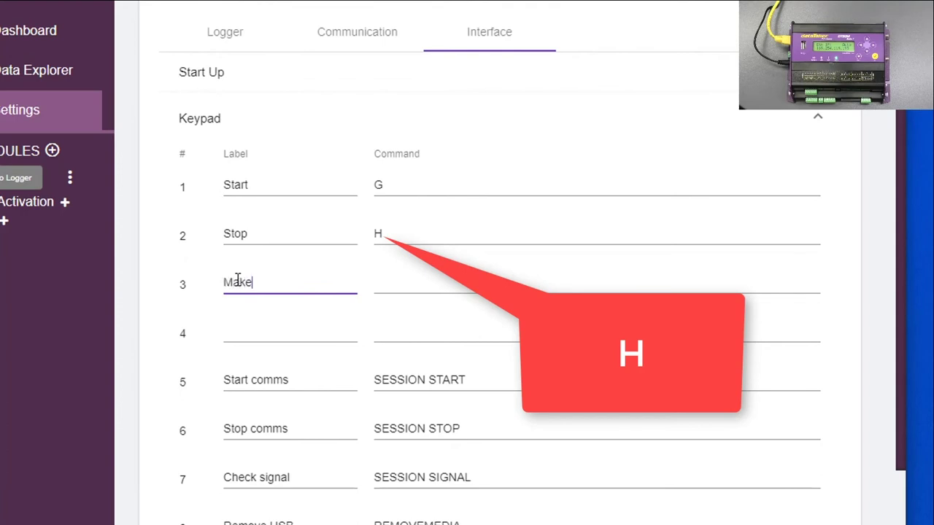
text(Msmt)
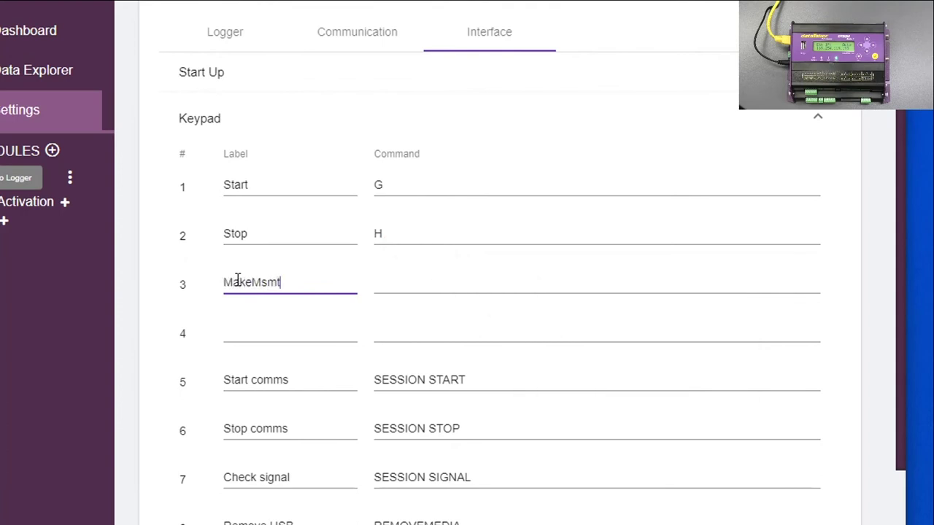
key(Tab)
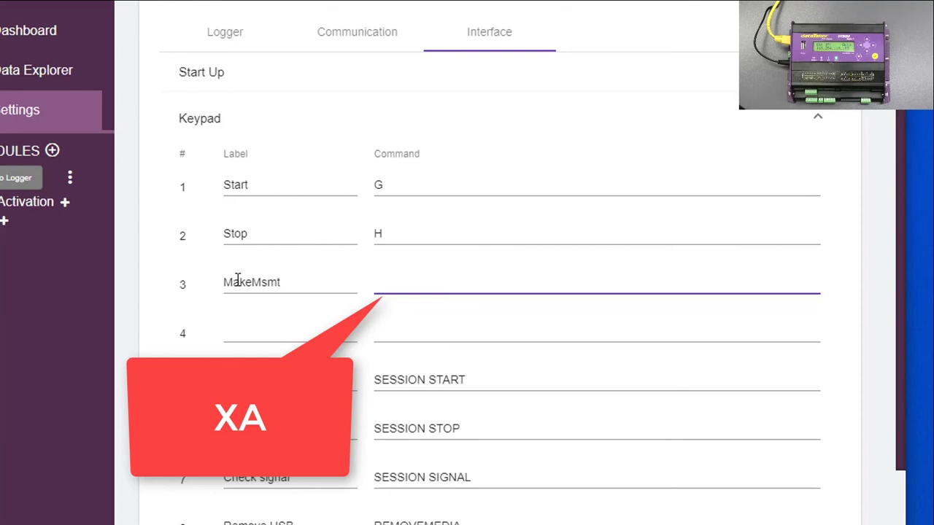
text(XA)
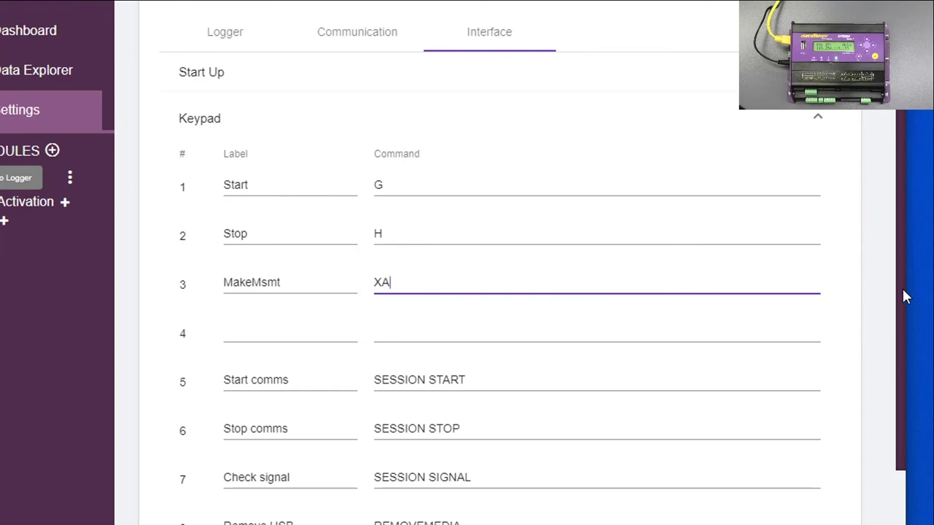
scroll(909, 408, down, 3)
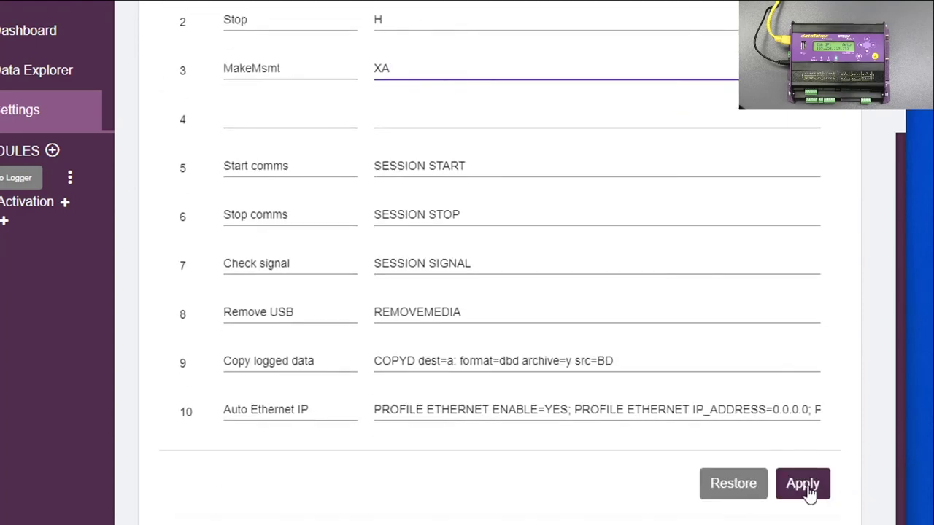
click(805, 489)
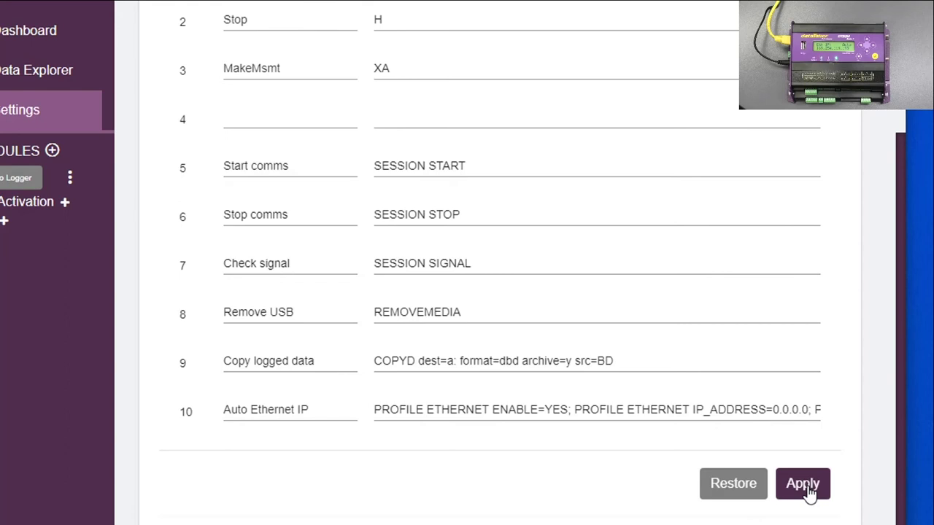
click(807, 492)
Step: Change the format in the "Copy logged data" keypad command to CSV and apply the keypad settings
click(478, 361)
click(519, 360)
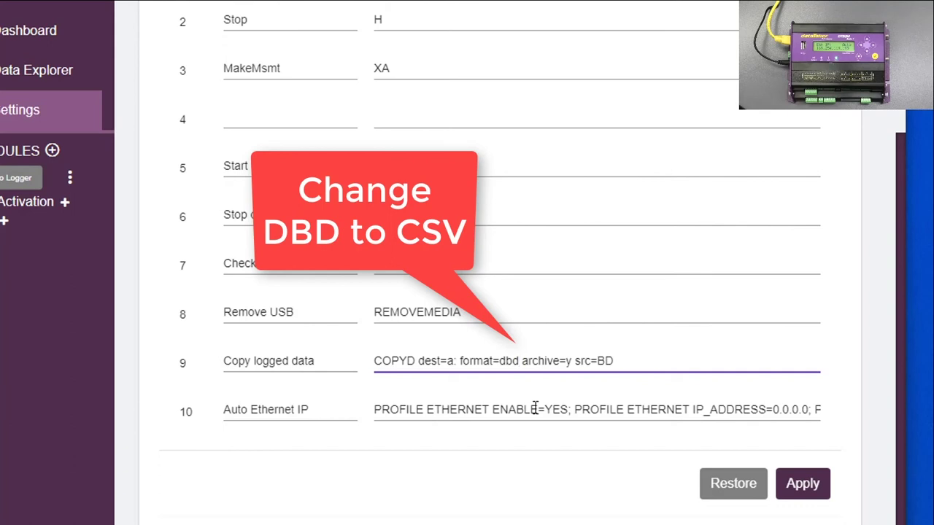
key(BackSpace)
key(BackSpace)
key(BackSpace)
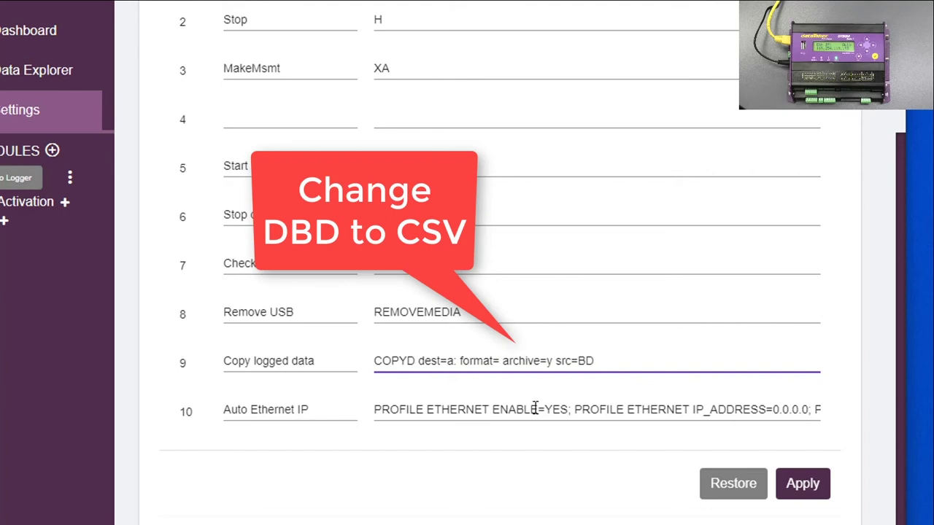
text(CS)
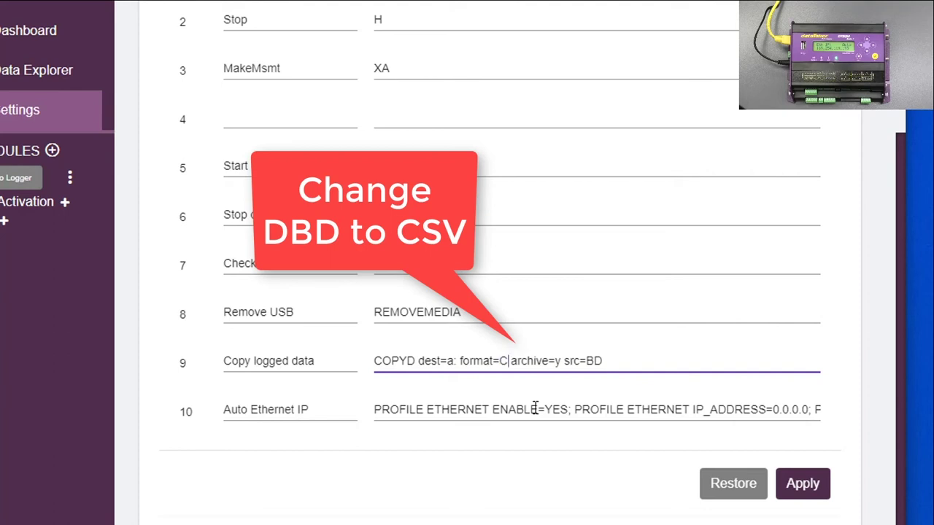
text(V)
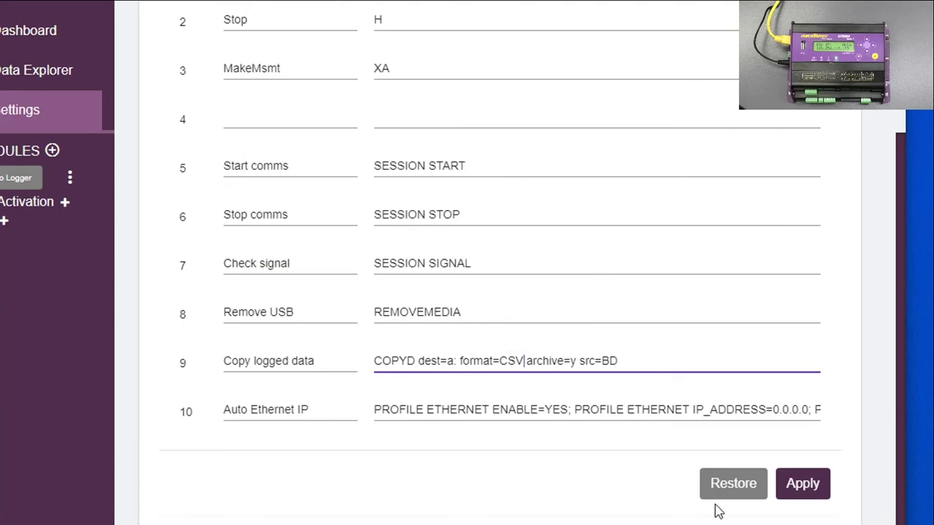
click(803, 486)
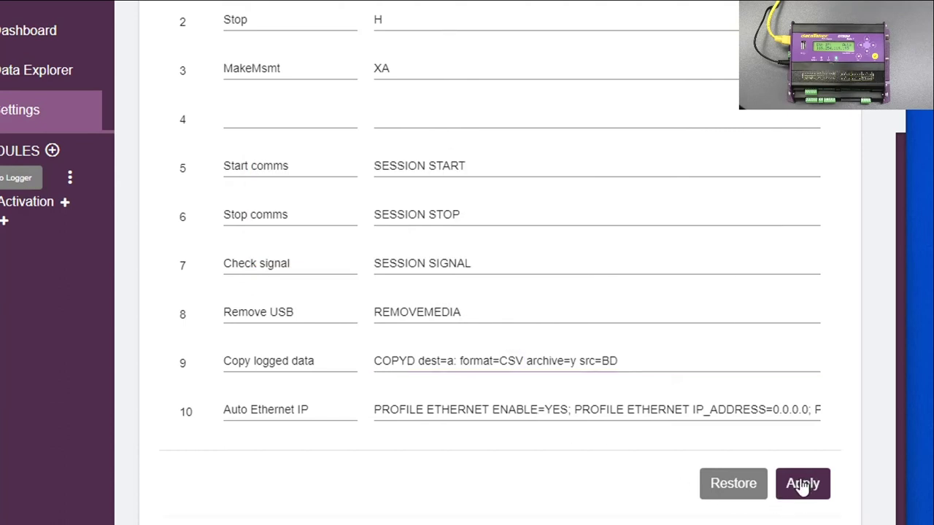